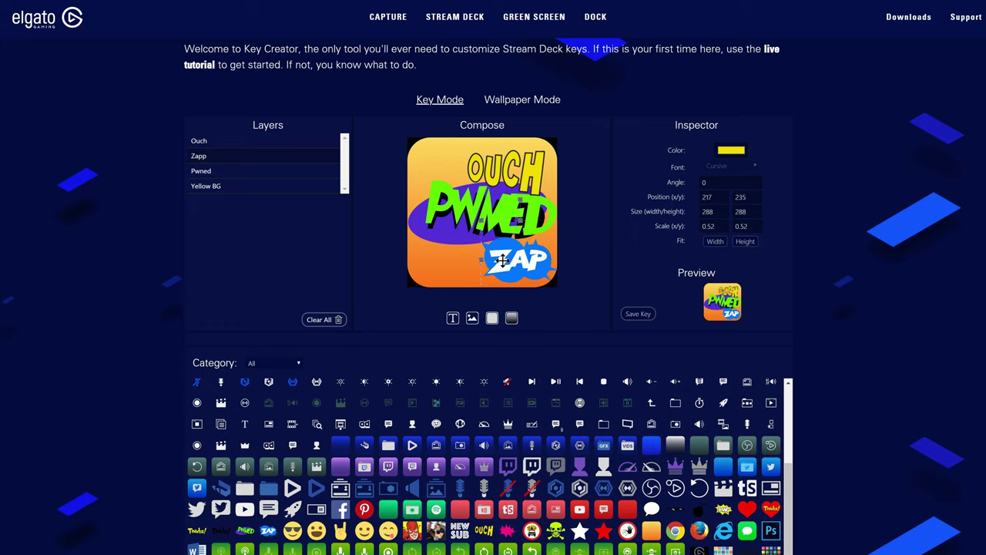
# Move the Zapp layer's graphic into the lower-left area of the key design
pyautogui.moveTo(502, 260); pyautogui.dragTo(443, 262)
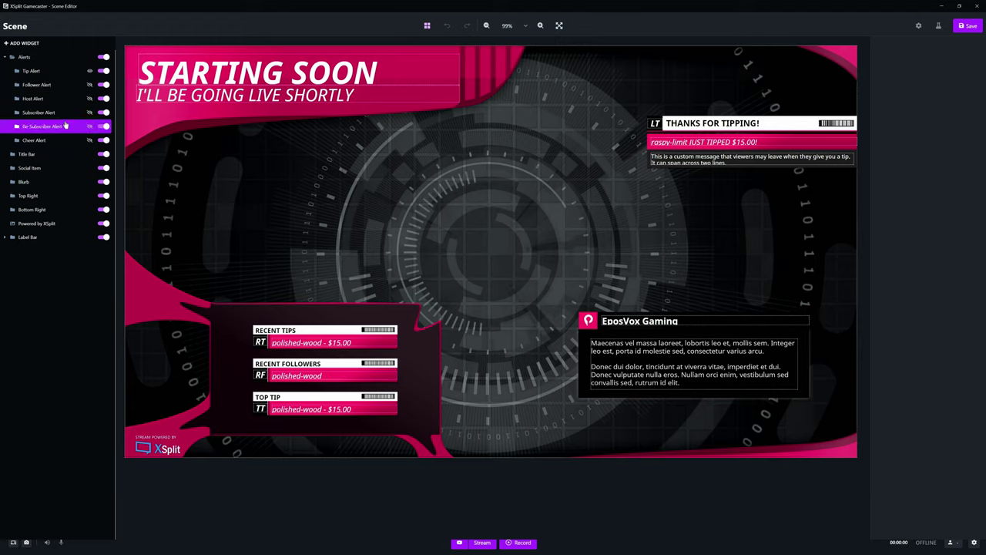
# Toggle the Alerts and Label Bar groups off and back on in the Starting Soon scene, and close the scene editor without saving
pyautogui.click(102, 58)
pyautogui.click(102, 58)
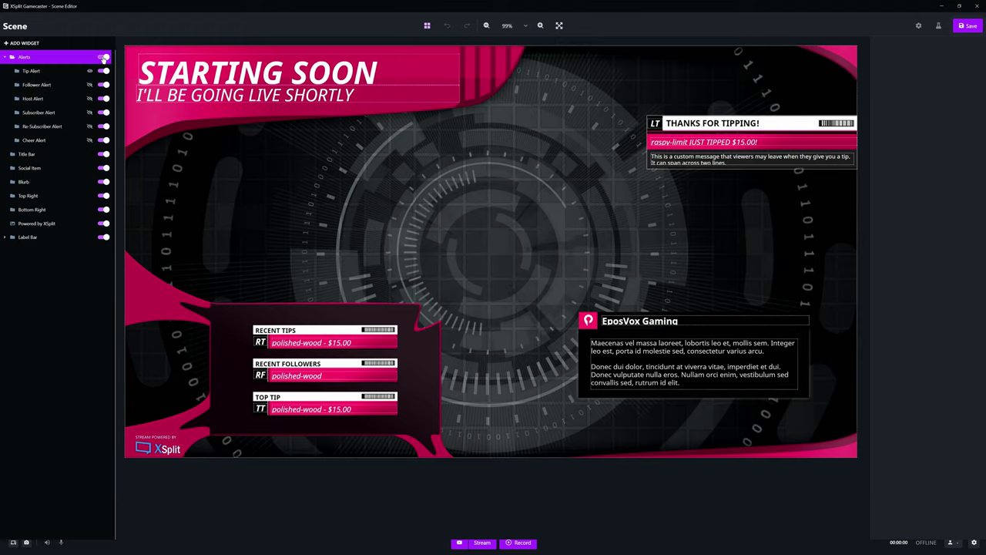
pyautogui.click(105, 238)
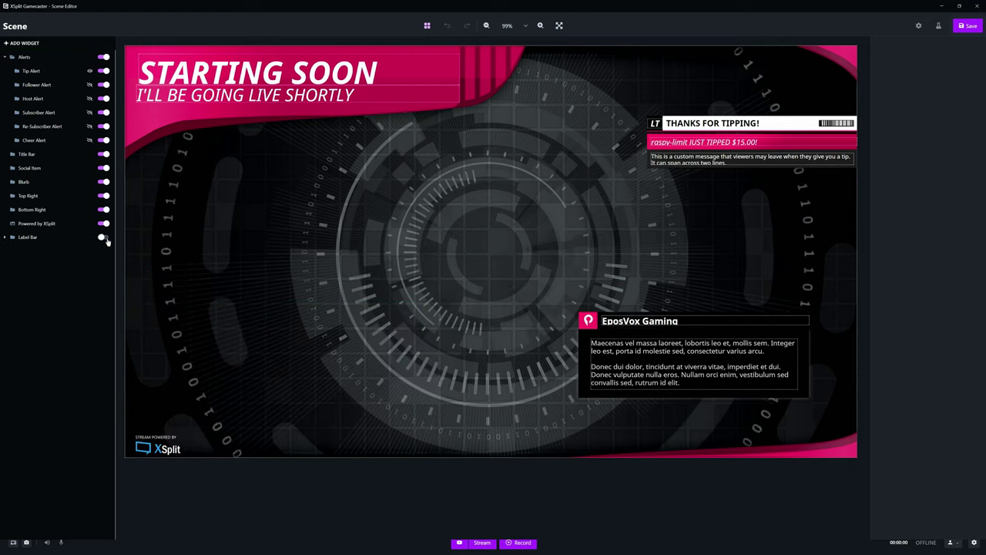
pyautogui.click(105, 237)
pyautogui.click(105, 237)
pyautogui.click(105, 237)
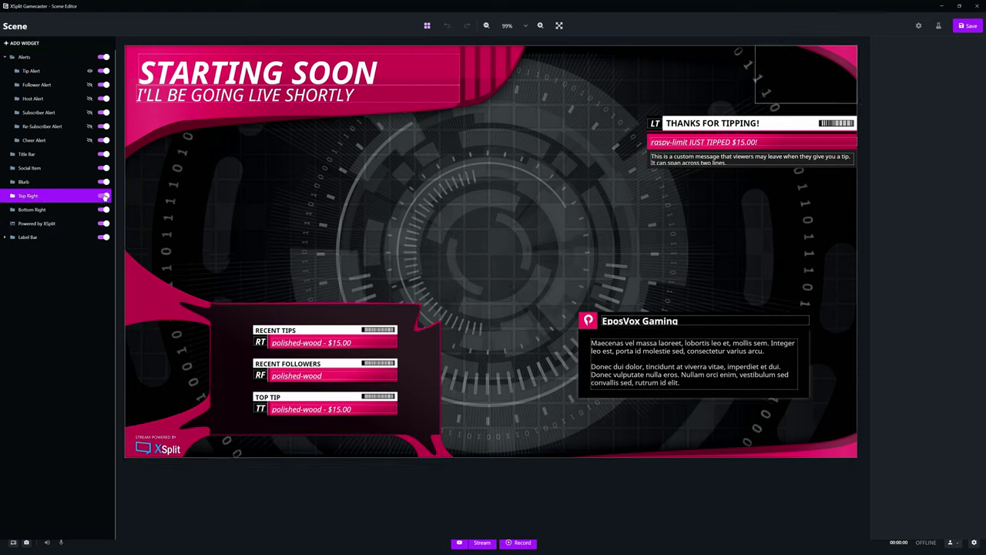
pyautogui.click(977, 5)
pyautogui.click(541, 126)
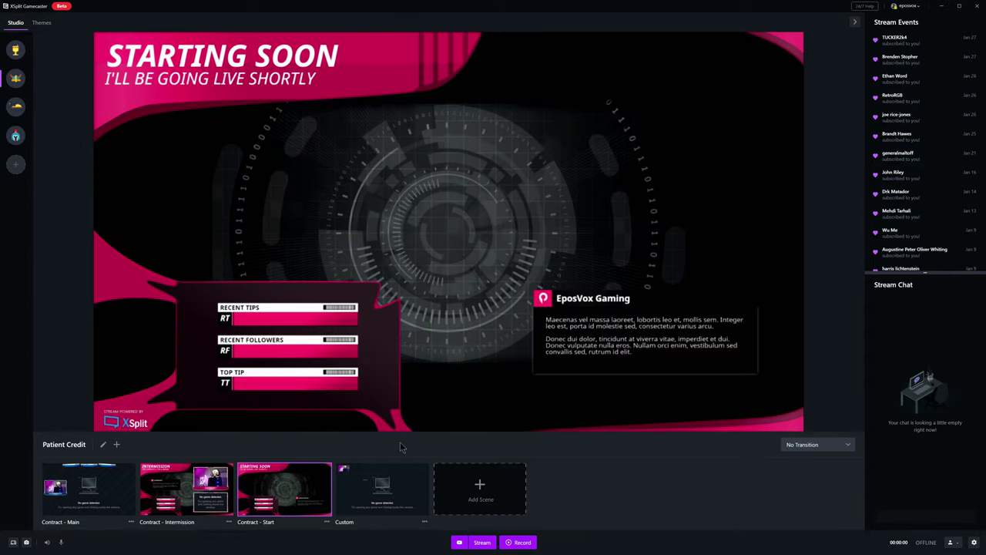
# Open the Contract - Intermission scene for editing and inspect the Camera Source inside its Webcam 16:9 group
pyautogui.click(186, 489)
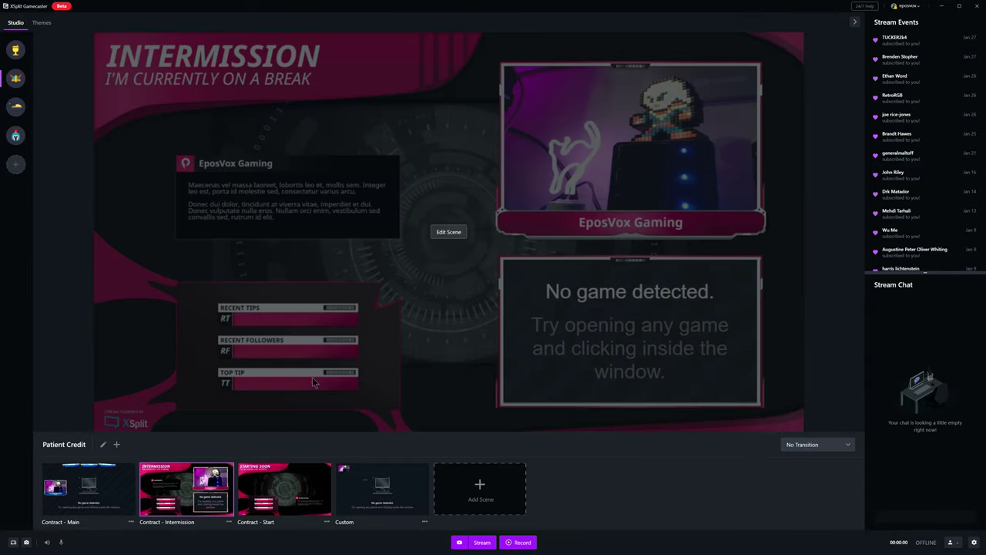
pyautogui.click(447, 232)
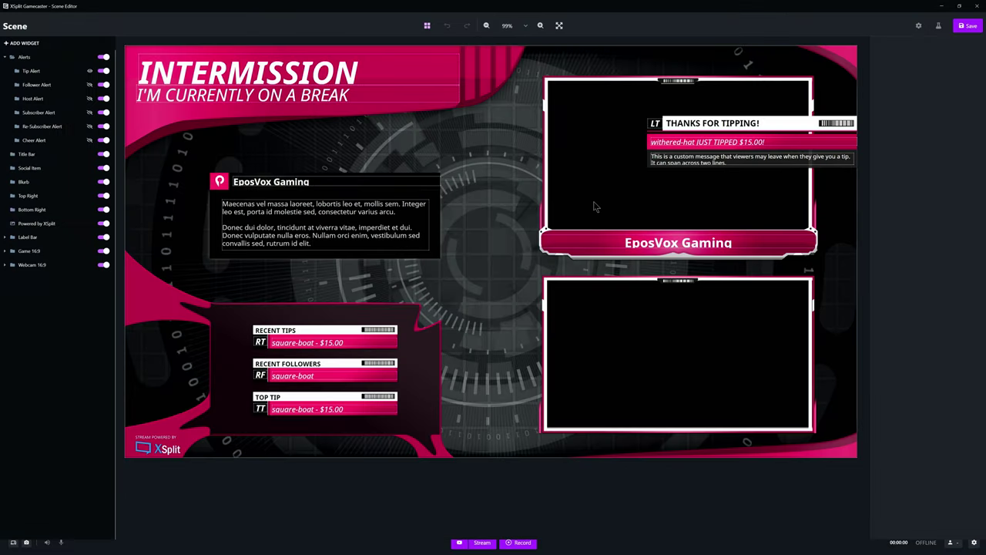
pyautogui.click(5, 265)
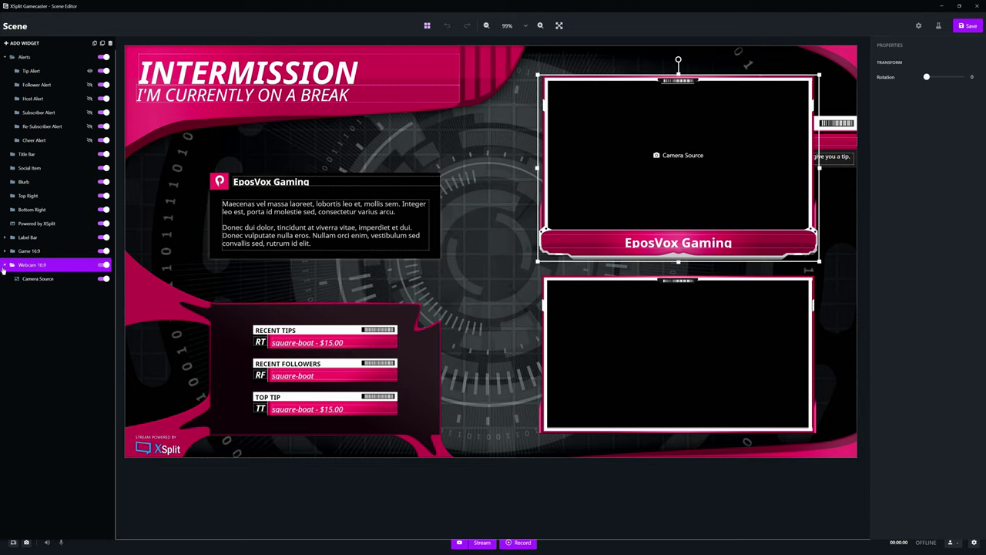
pyautogui.click(33, 278)
pyautogui.click(362, 158)
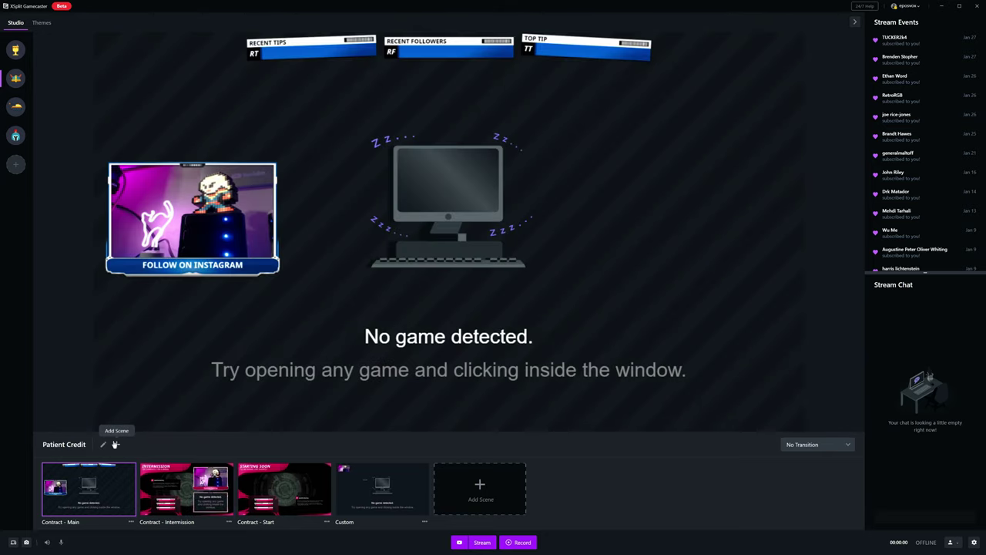
# Preview the Contract - Intermission and Contract - Start scenes, and switch to the Dark Snowflake scene set
pyautogui.click(153, 465)
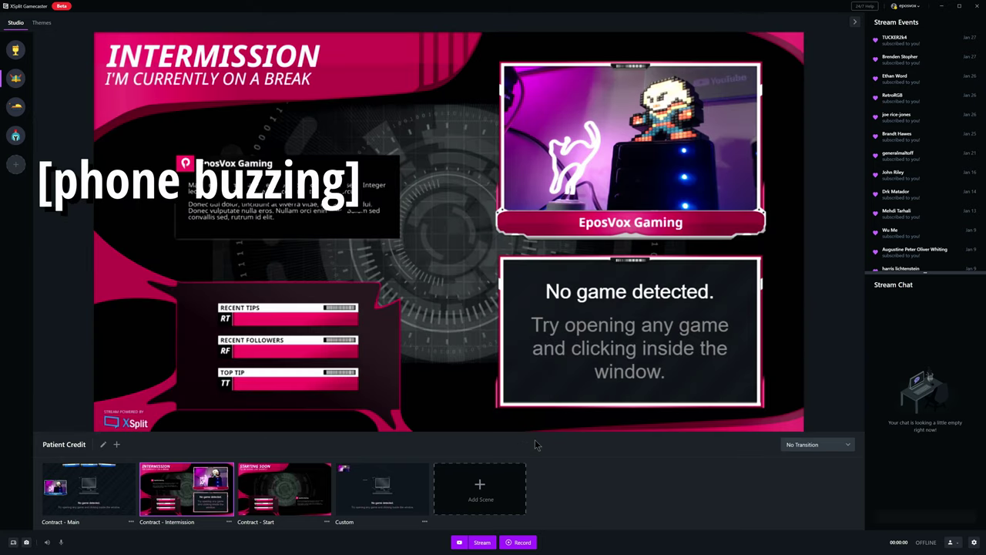
pyautogui.click(284, 489)
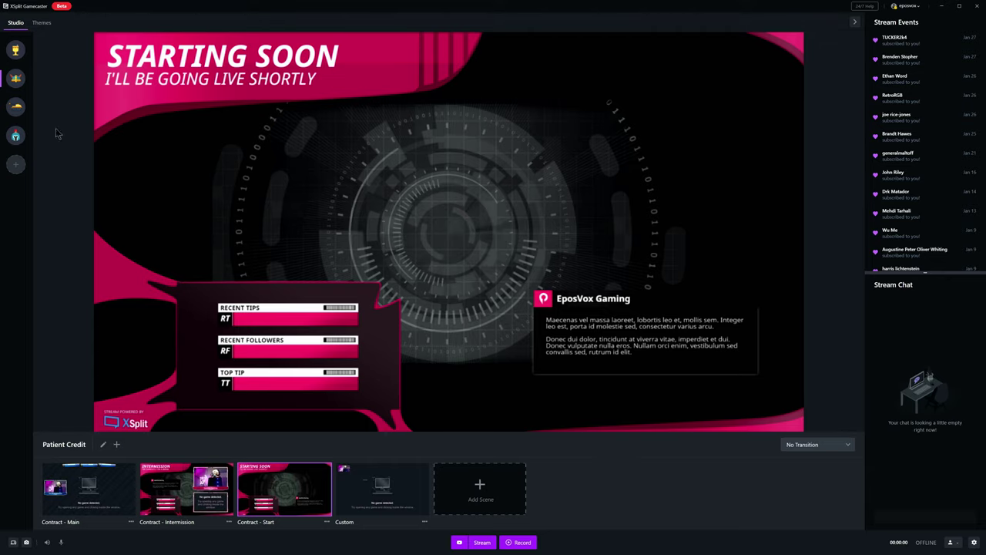
pyautogui.click(15, 105)
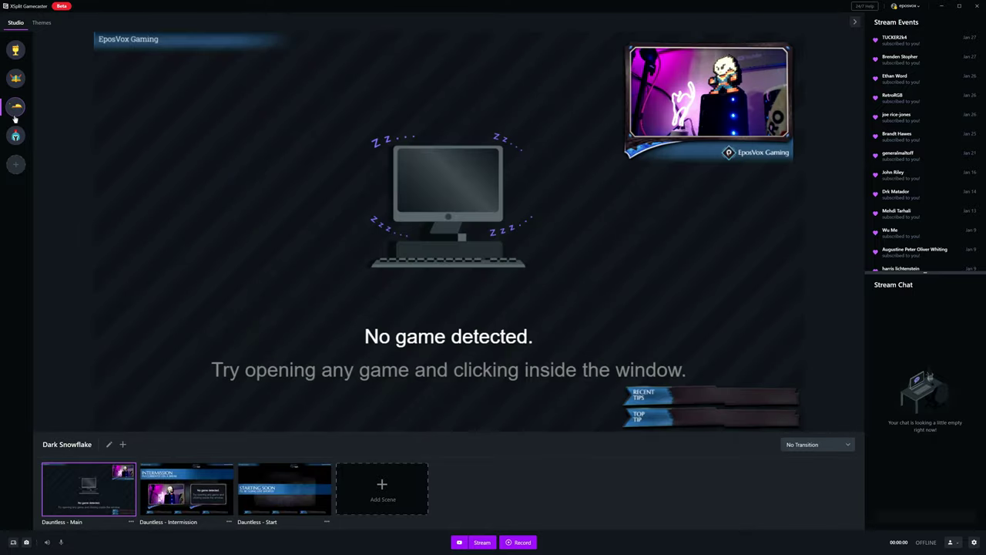
# Switch to the Gameplay Facecam scene set and preview its Zenith - Intermission and Zenith - Start scenes
pyautogui.click(14, 135)
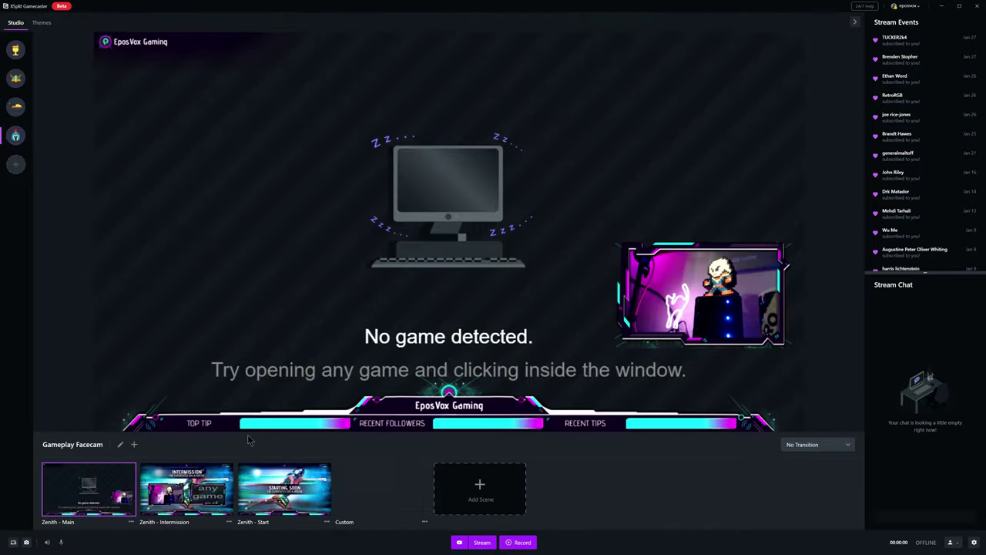
pyautogui.click(169, 497)
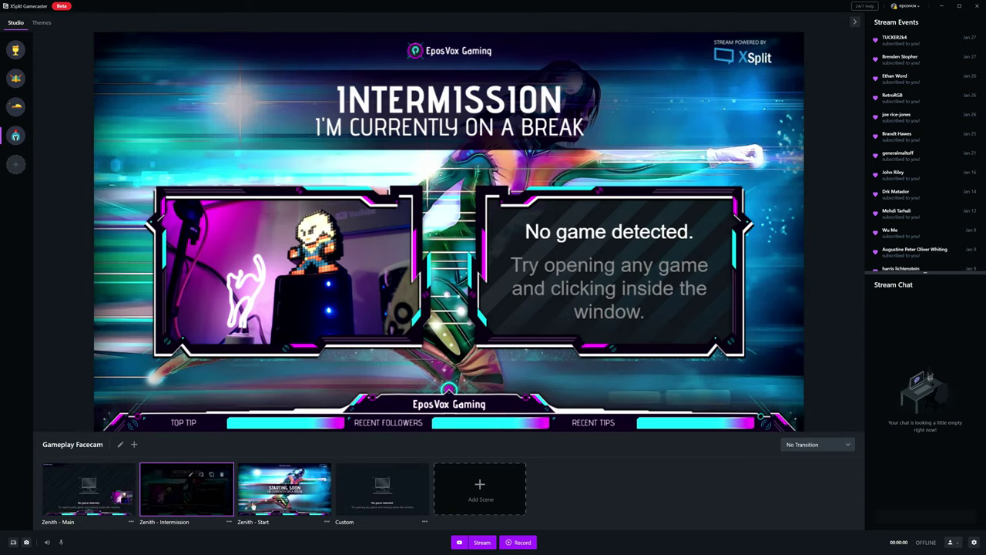
pyautogui.click(291, 504)
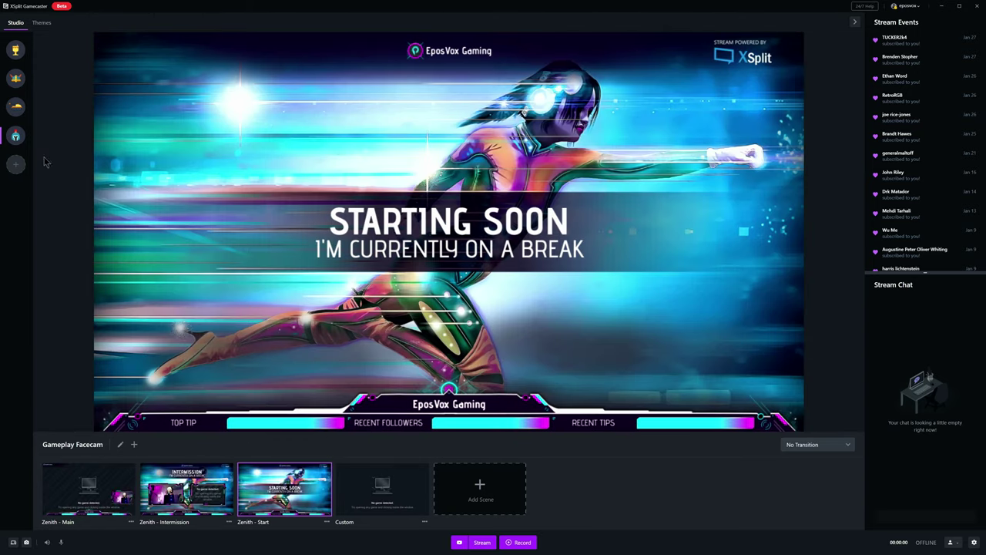
# Preview the Dauntless - Intermission scene in the Dark Snowflake set, and the Surge - Intermission and Surge - Start scenes in the Noisy Feather set
pyautogui.click(15, 107)
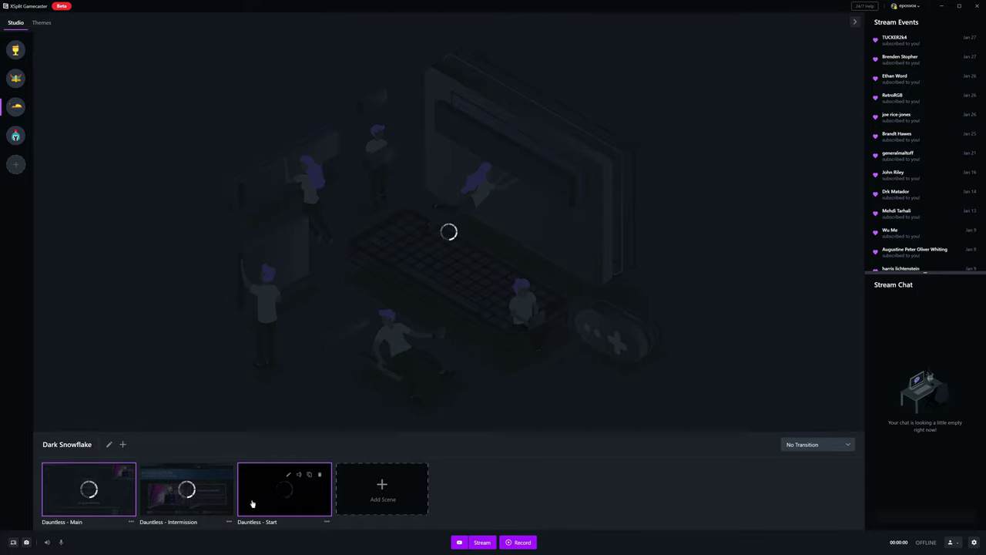
pyautogui.click(203, 508)
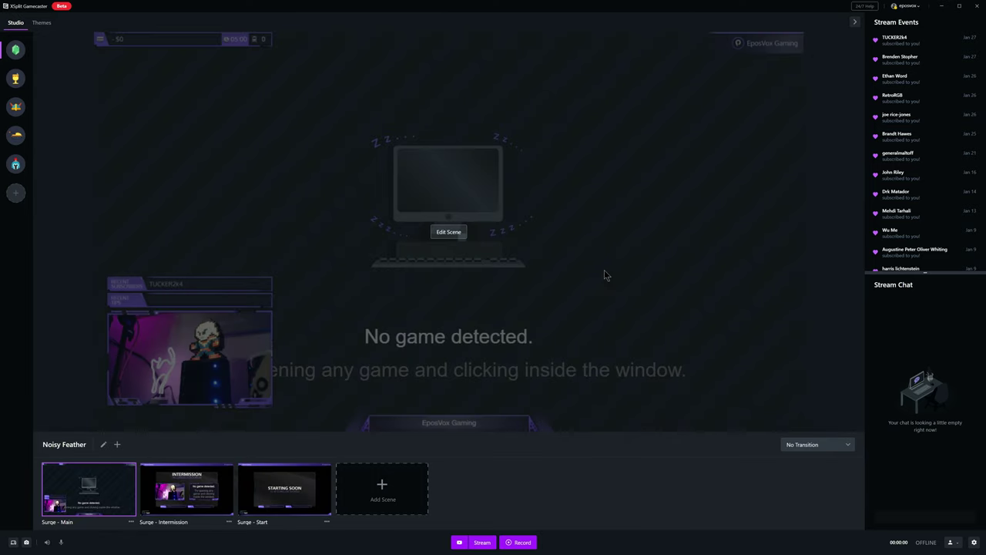
pyautogui.click(185, 492)
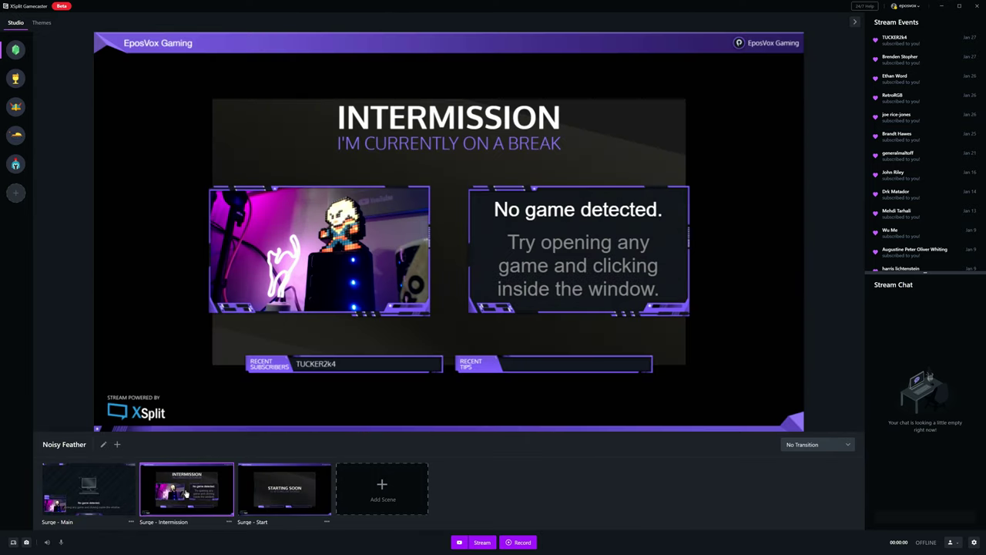
pyautogui.click(280, 503)
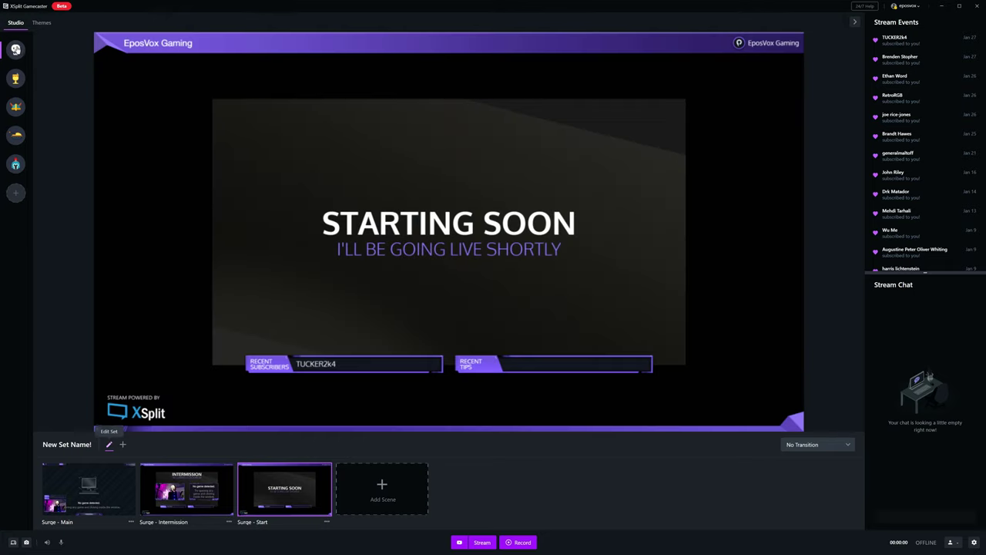
pyautogui.rightClick(15, 50)
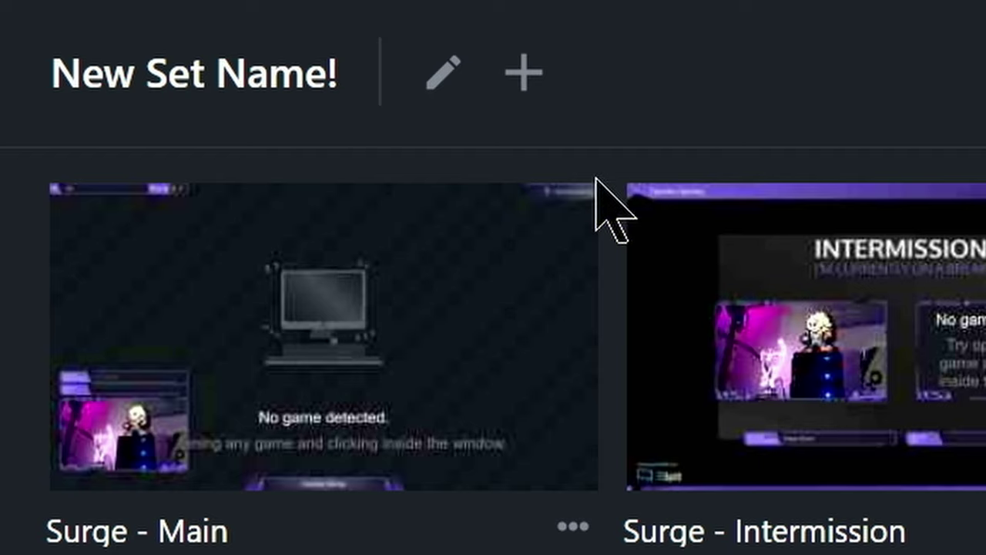
# Rename the Surge - Main scene as MAIN SCENE YO
pyautogui.moveTo(498, 260)
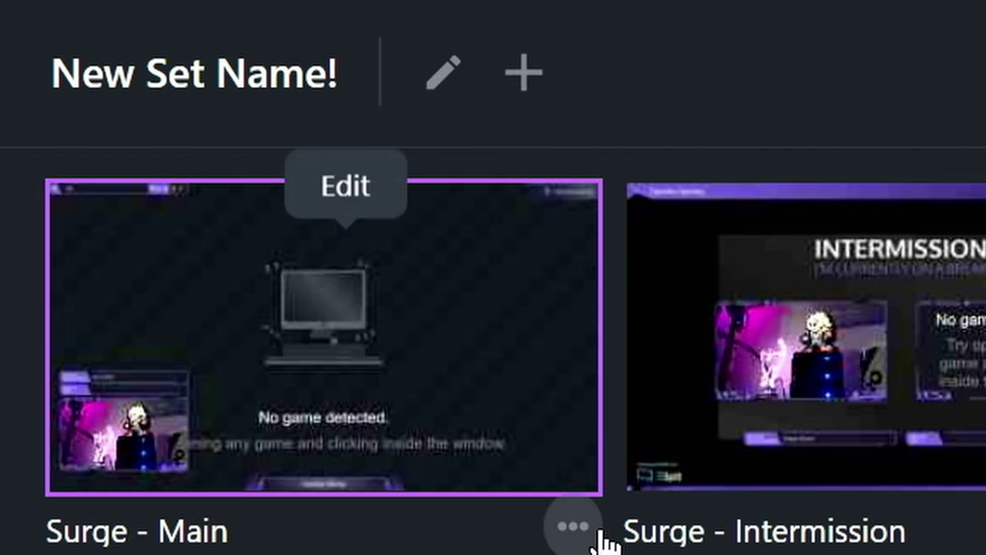
pyautogui.click(593, 532)
pyautogui.click(651, 330)
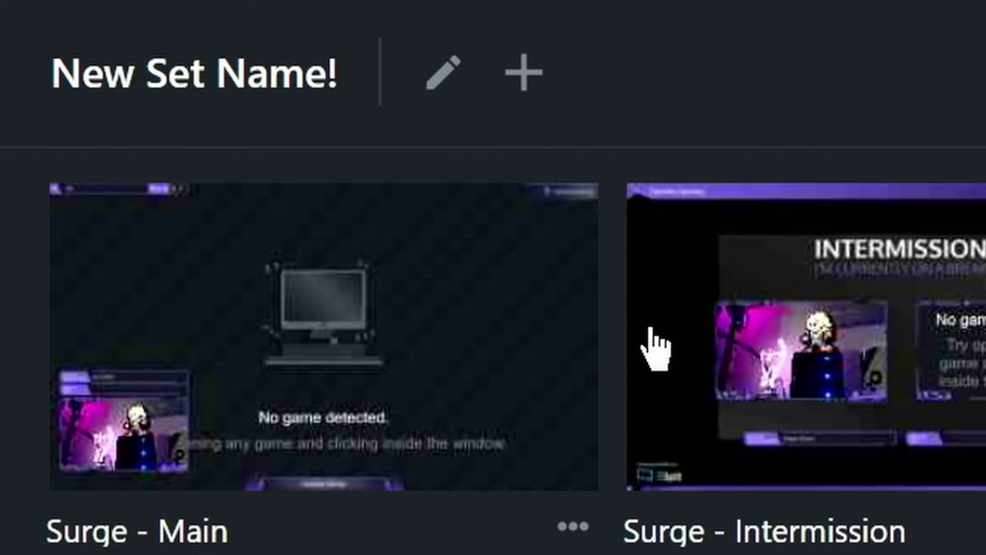
pyautogui.hotkey('ctrl', 'a')
pyautogui.write('MAIN SCN')
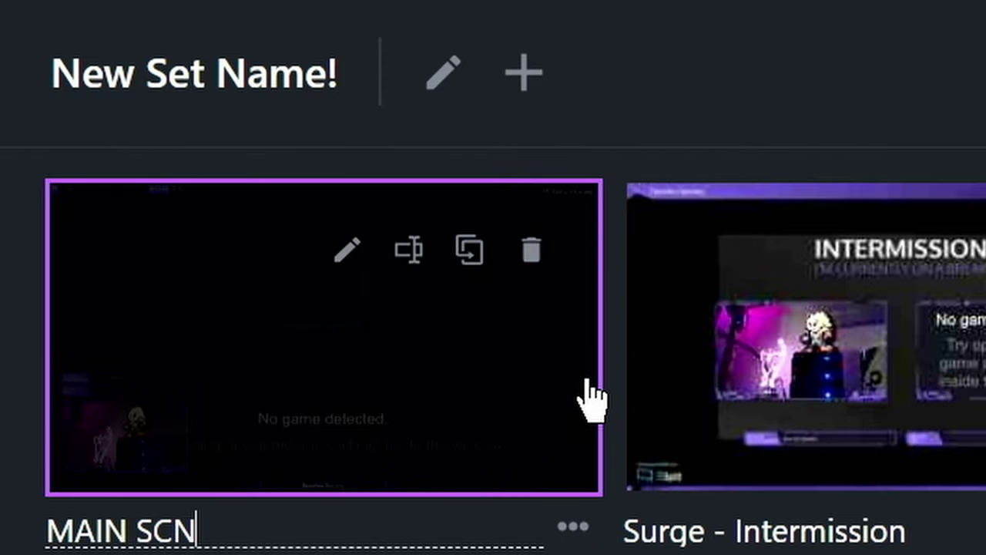
pyautogui.press('BackSpace')
pyautogui.write('ENE YO')
pyautogui.press('Return')
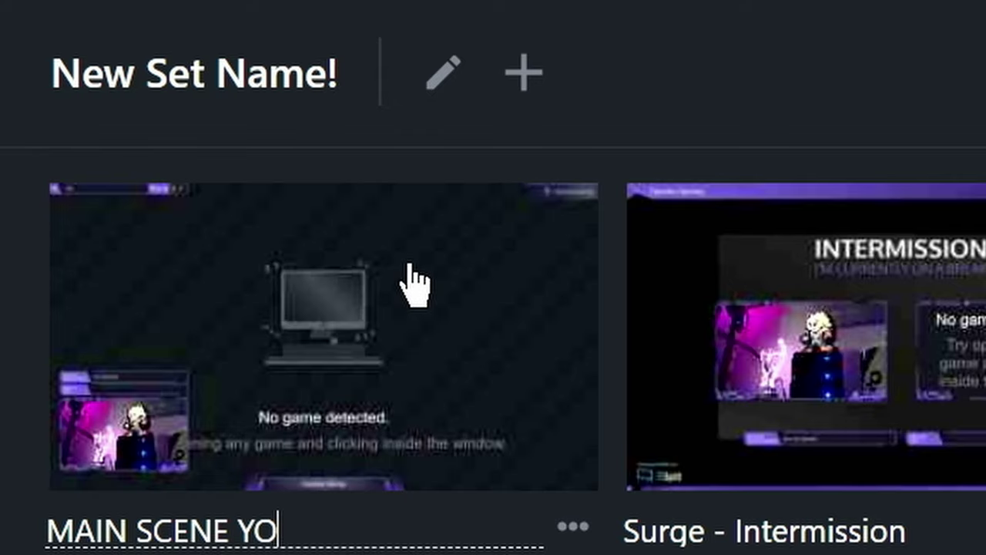
# Rename the set's first scene as BIG TEST DUMB DUMB
pyautogui.hotkey('ctrl', 'a')
pyautogui.write('BIG TES')
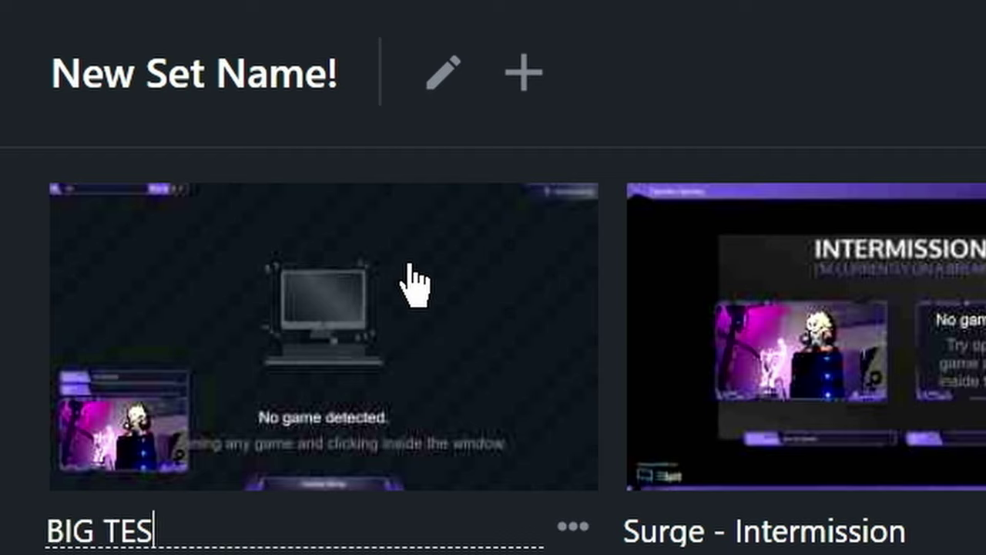
pyautogui.write('T DUMB DUMB')
pyautogui.press('Return')
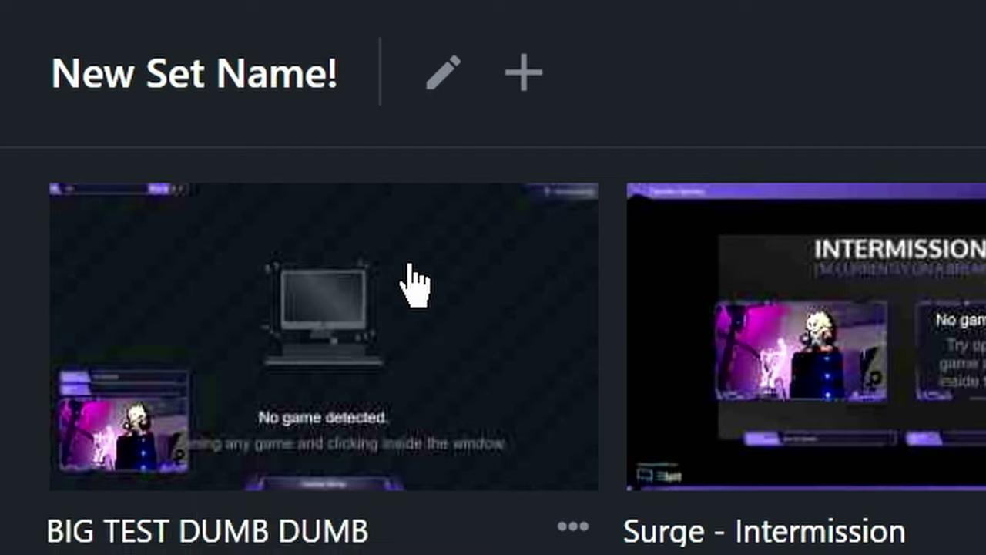